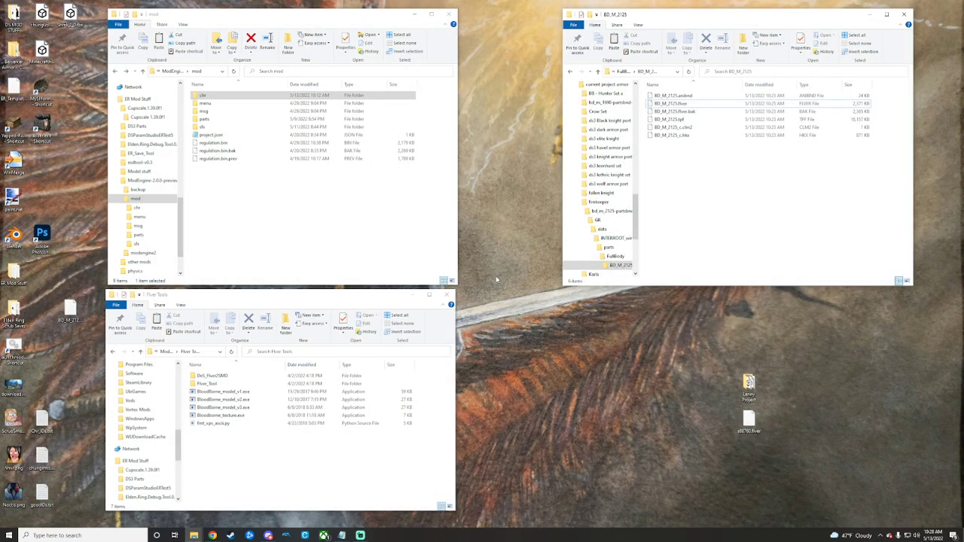
Launch Blender, open recent file Azur Robe Renamed Bones.blend, and switch to Object Mode
double_click(13, 235)
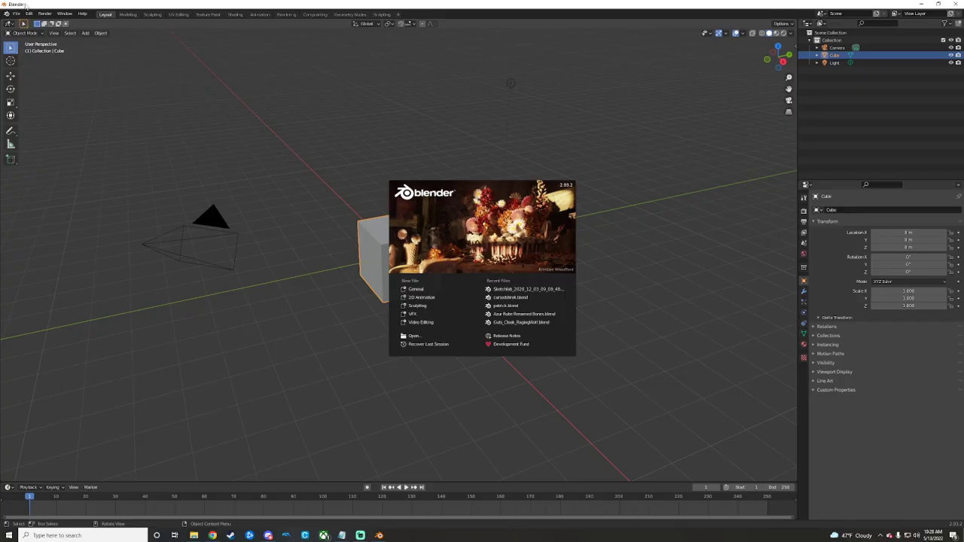
left_click(17, 14)
left_click(16, 14)
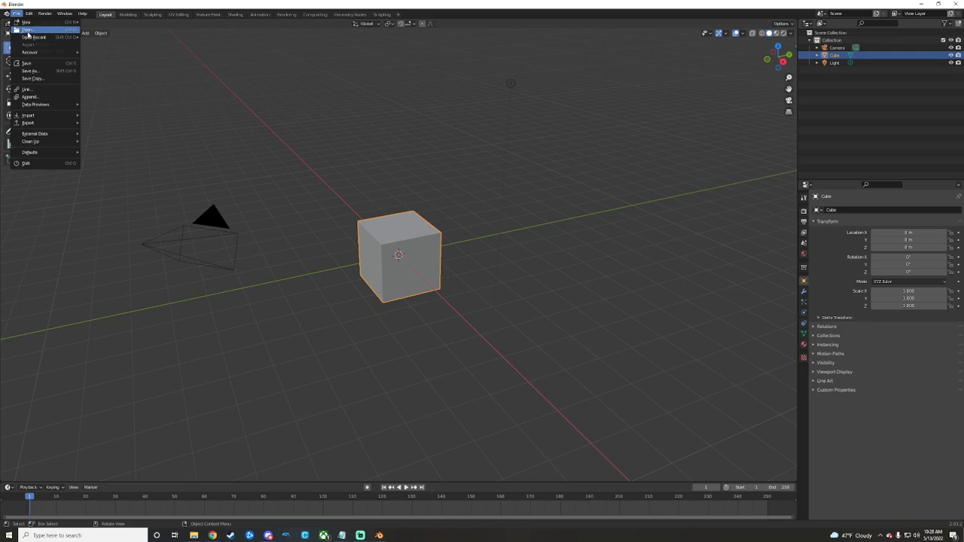
mouse_move(42, 37)
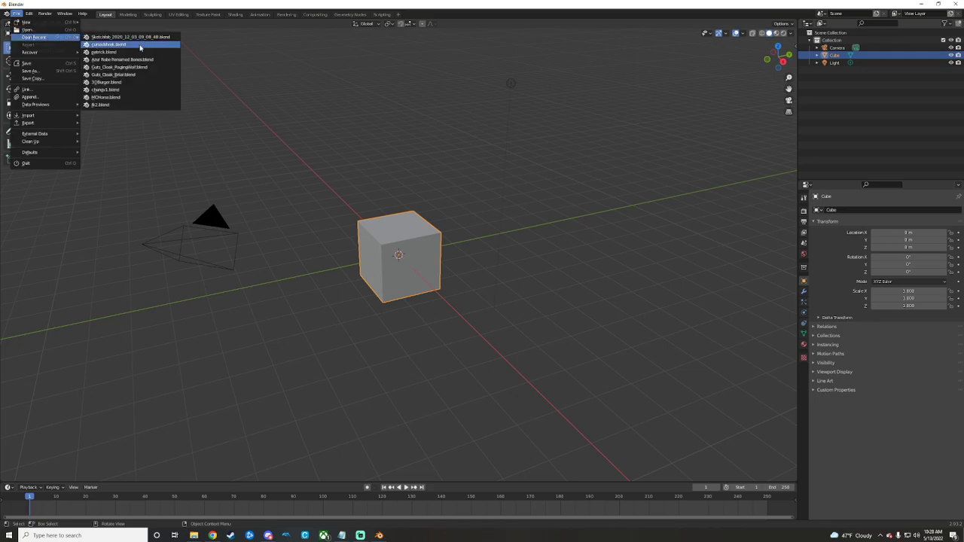
left_click(134, 60)
left_click(23, 33)
left_click(22, 41)
Expand the BD_M_2125_skeleton hierarchy, select the [cloth]BD_M_2125_Robe_08 bone, and enlarge the Outliner
left_click(810, 183, "shift")
scroll(887, 200, "down", 6)
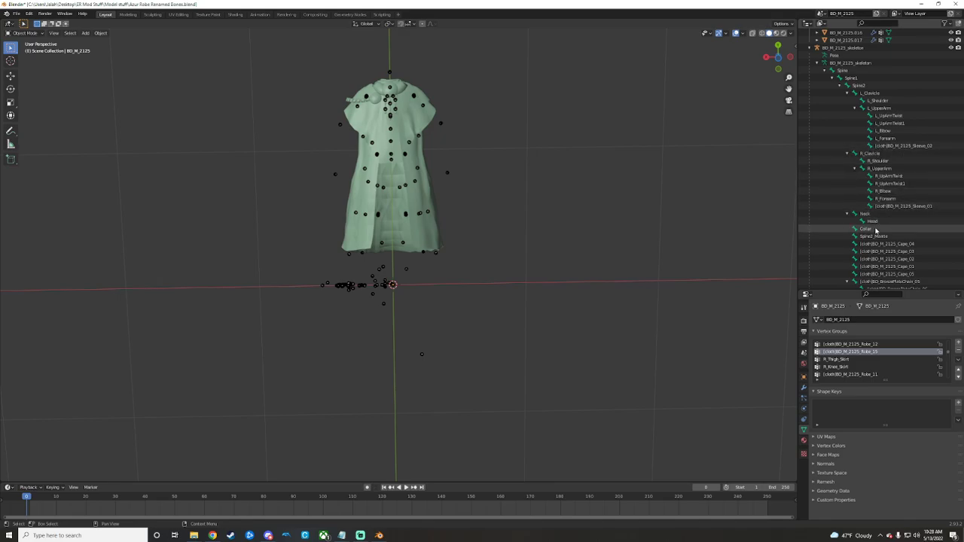
scroll(859, 201, "down", 2)
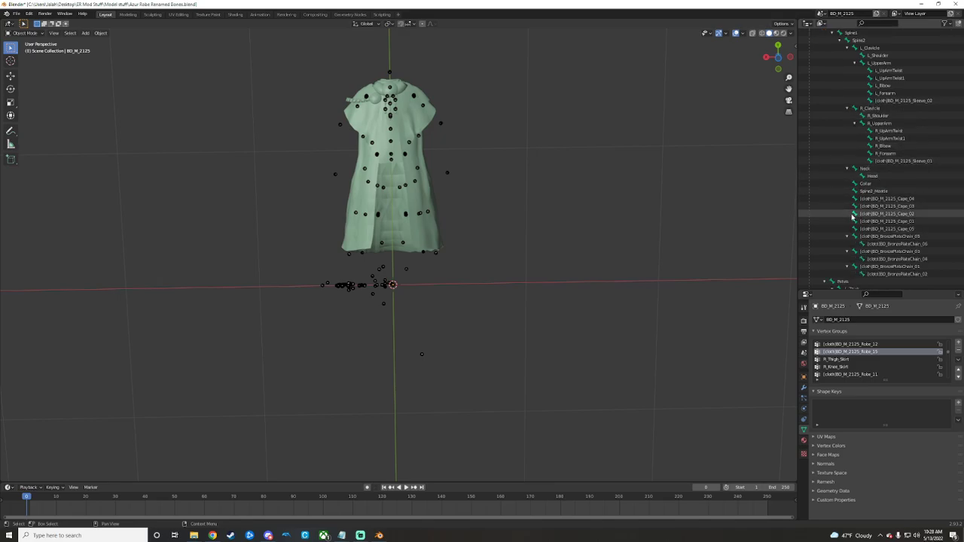
scroll(871, 248, "down", 1)
scroll(882, 252, "down", 2)
left_click(878, 250)
scroll(889, 226, "down", 2)
scroll(867, 241, "down", 5)
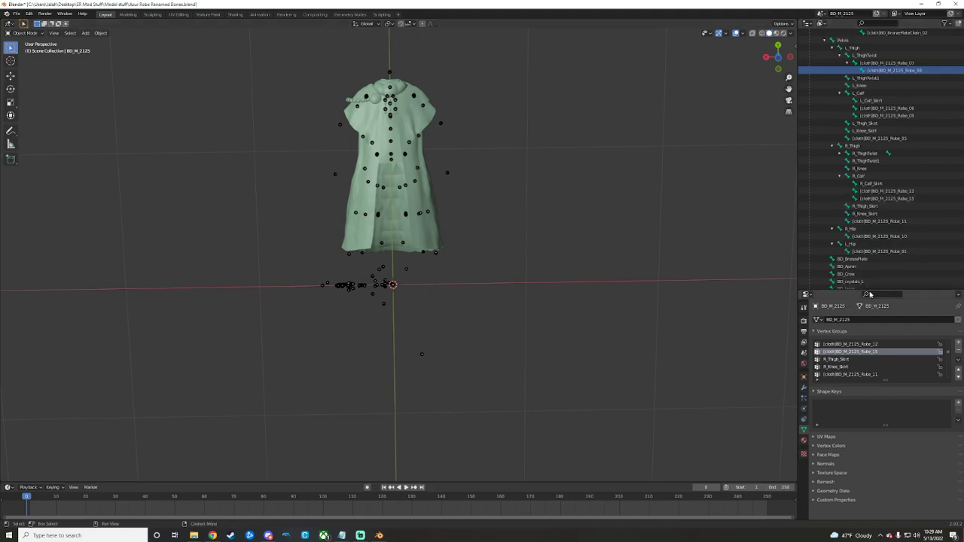
mouse_move(871, 294)
left_mouse_down()
mouse_move(855, 441)
mouse_move(853, 391)
mouse_move(884, 369)
mouse_move(878, 302)
left_mouse_up()
scroll(871, 249, "up", 10)
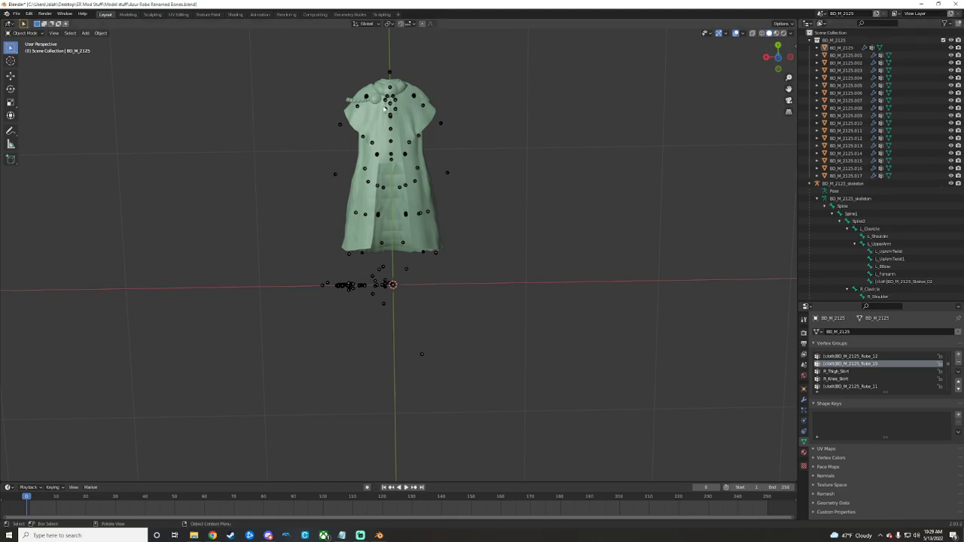
Minimize Blender, go back up to the firekeeper folder, and unpack bd_f_6800_partsbnd.dcx
left_click(16, 13)
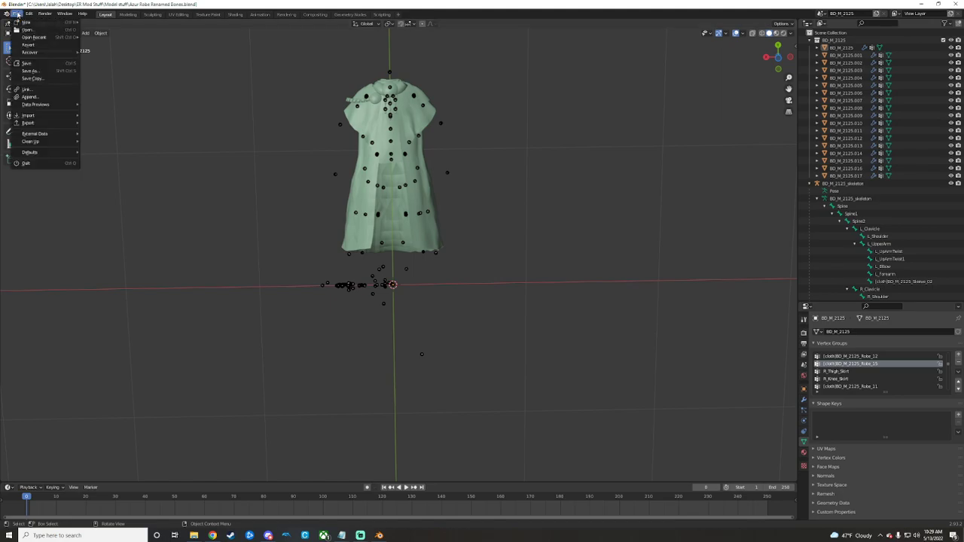
mouse_move(28, 123)
left_click(920, 4)
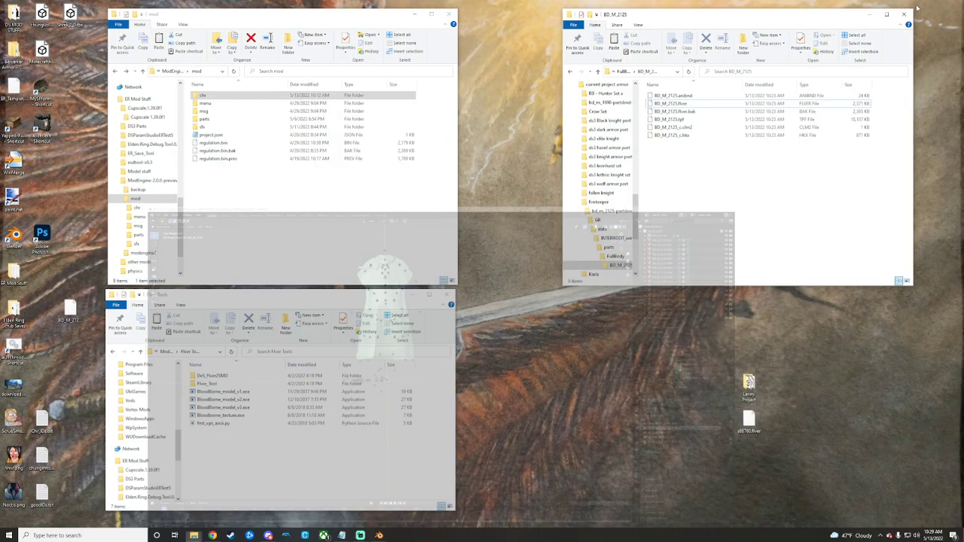
left_click(571, 72)
left_click(571, 71)
left_click(571, 71)
left_click(571, 72)
left_click(571, 71)
left_click(572, 72)
left_click(571, 71)
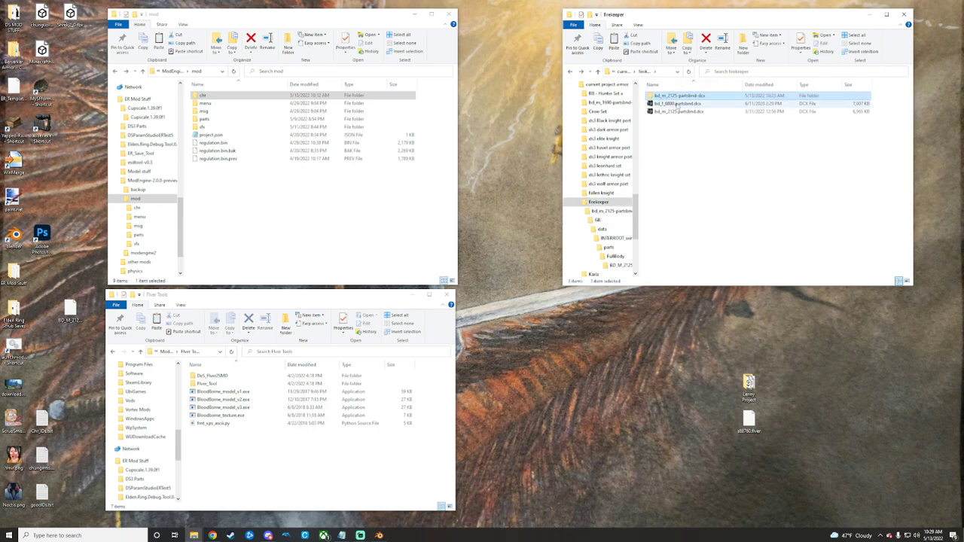
left_click(676, 105)
double_click(677, 105)
Open the parts > BD_F_6800 folder and load BD_F_6800.flver into FLVER Editor to view the robe
double_click(680, 96)
double_click(681, 96)
double_click(684, 97)
double_click(683, 96)
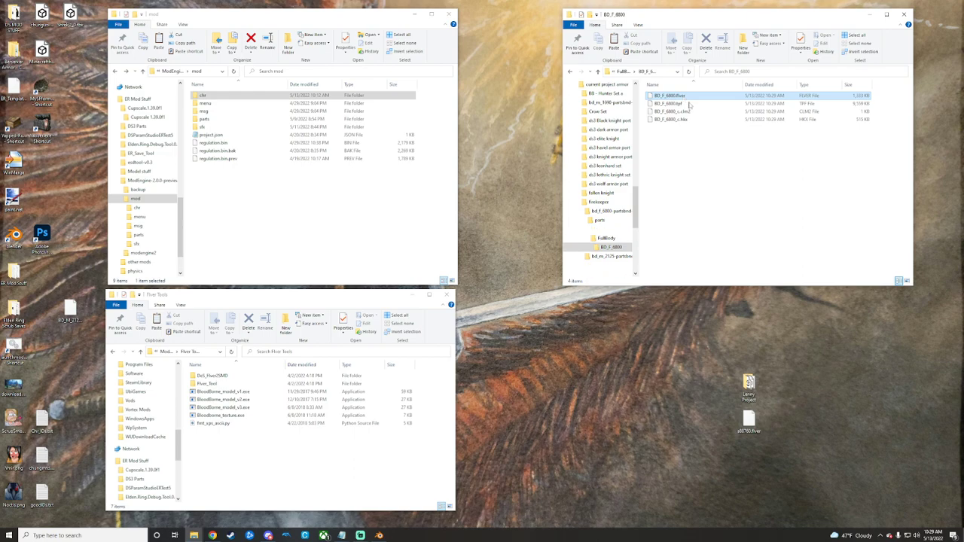
left_click_drag(674, 96, 44, 92)
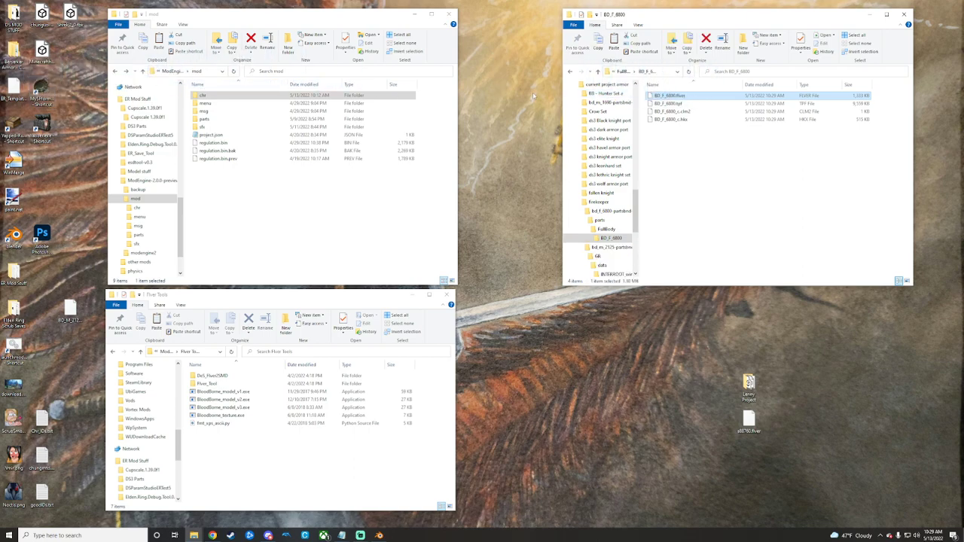
mouse_move(520, 252)
left_mouse_down()
mouse_move(449, 254)
mouse_move(530, 250)
mouse_move(523, 239)
mouse_move(494, 265)
mouse_move(416, 220)
left_mouse_up()
scroll(523, 238, "up", 5)
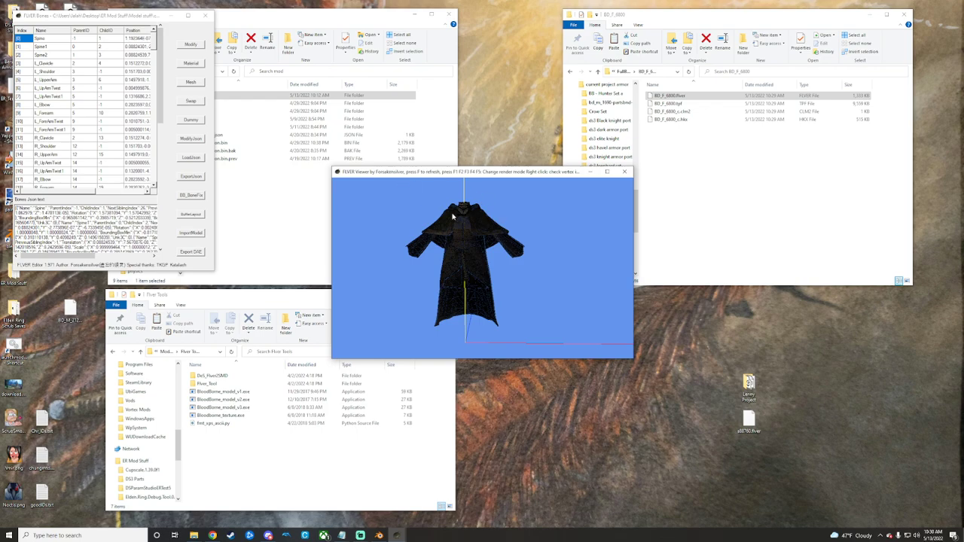
View the BD_F_6800 robe from the front, then close FLVER Editor and its viewer
mouse_move(420, 247)
left_mouse_down()
mouse_move(464, 226)
mouse_move(423, 233)
left_mouse_up()
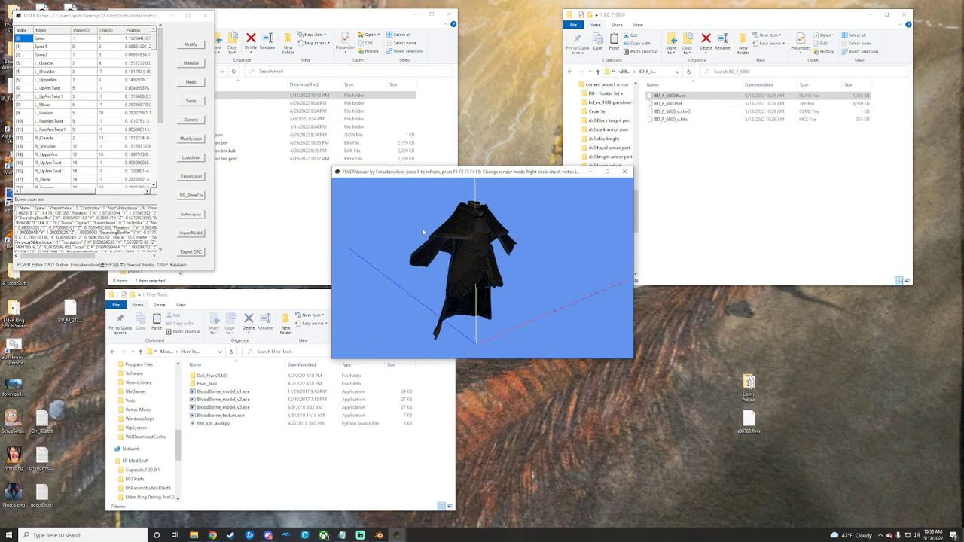
key("f")
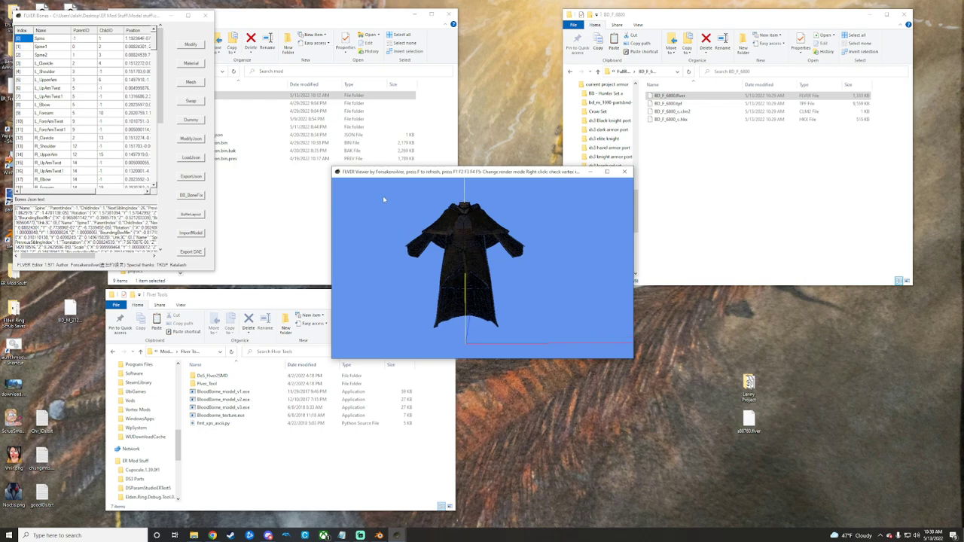
left_click(205, 16)
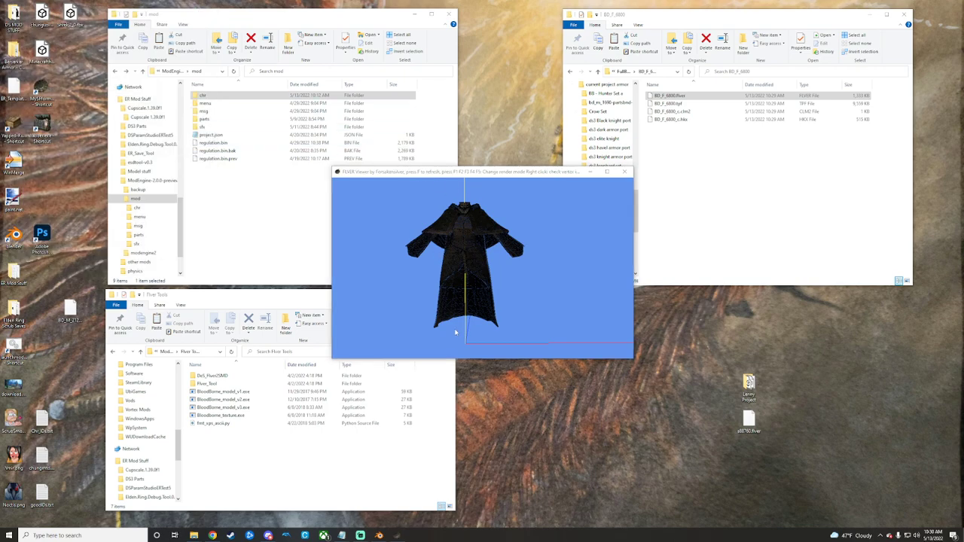
left_click(690, 96)
Convert BD_F_6800.flver with BloodBorne_model_v3.exe and move the resulting BD_F_6800.smd to the desktop
left_click_drag(690, 96, 223, 408)
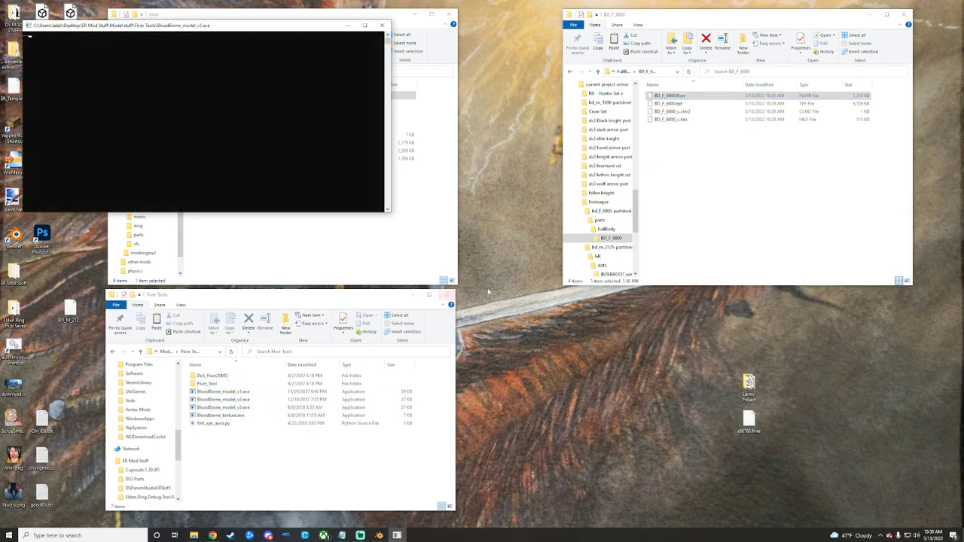
left_click(699, 113)
left_click_drag(699, 113, 70, 242)
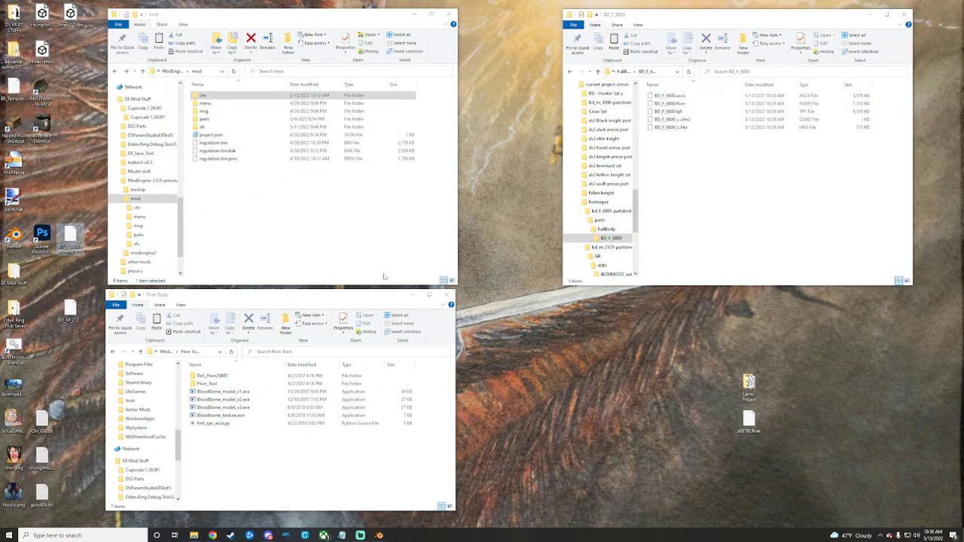
left_click(379, 536)
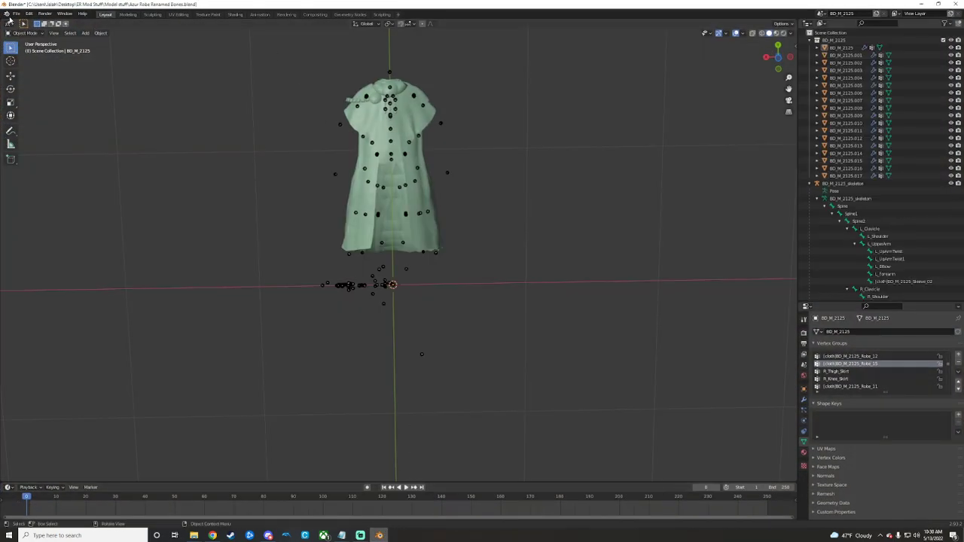
Import Desktop/BD_F_6800.smd through the Source Engine (.smd, .vta, .dmx, .qc) importer
left_click(16, 14)
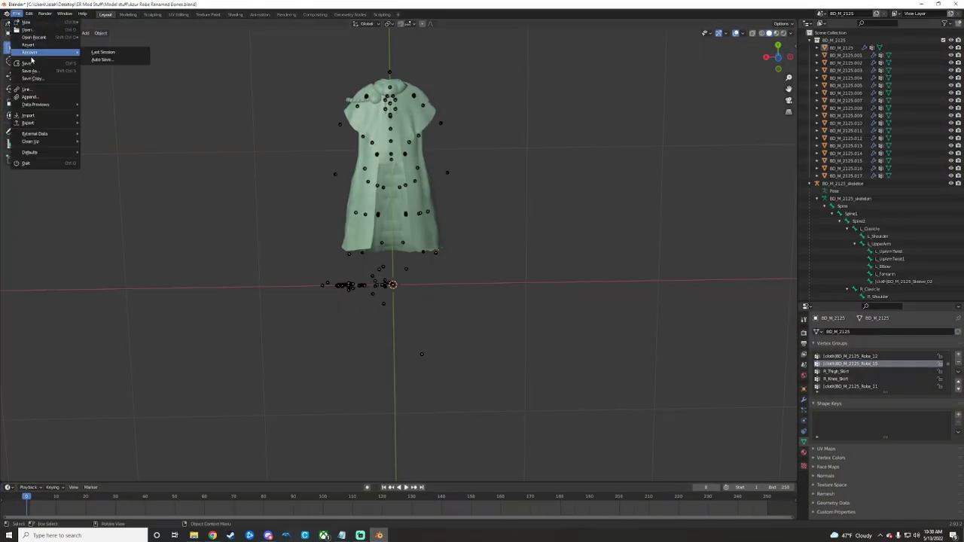
mouse_move(42, 118)
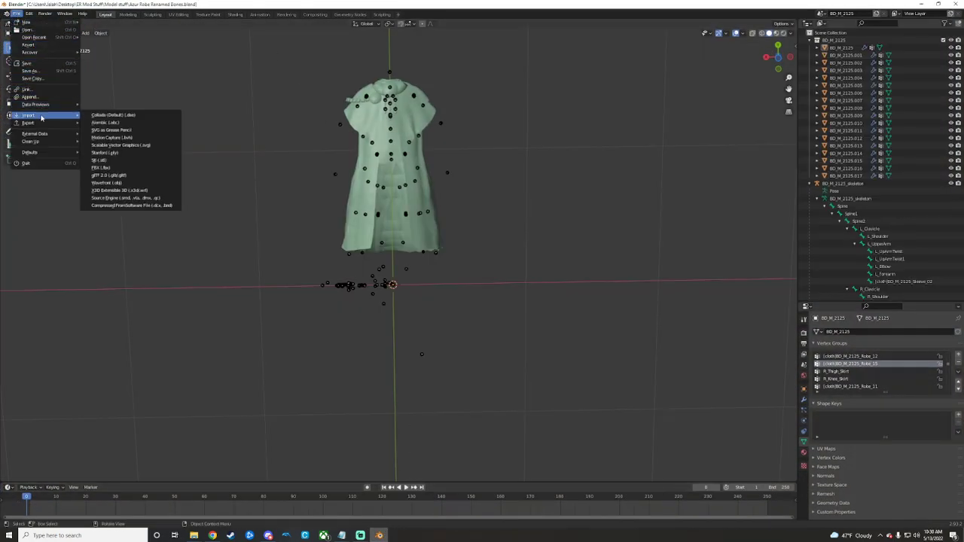
left_click(128, 197)
left_click(307, 180)
left_click(403, 184)
left_click(592, 220)
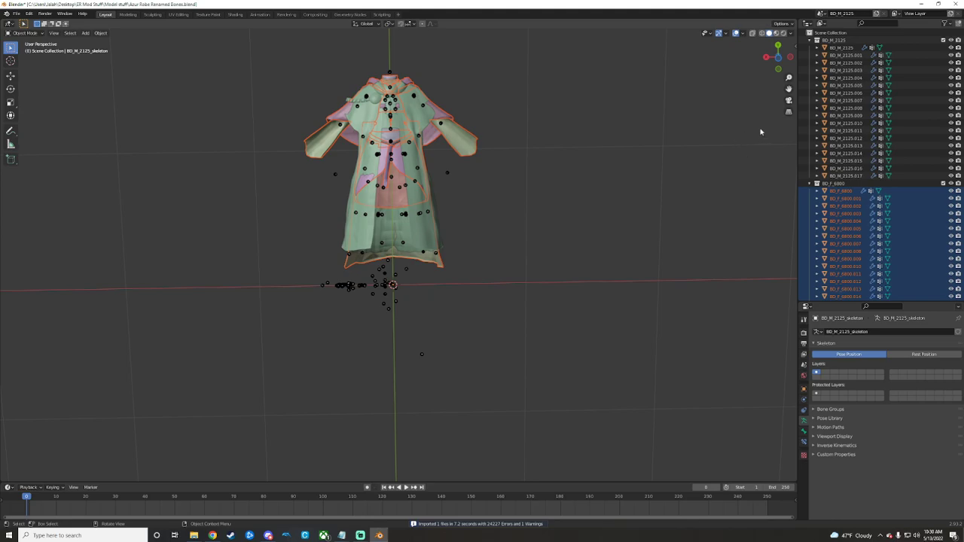
Hide the BD_M_2125 through BD_M_2125.003 meshes in the Outliner
left_click(808, 48)
scroll(849, 175, "down", 2)
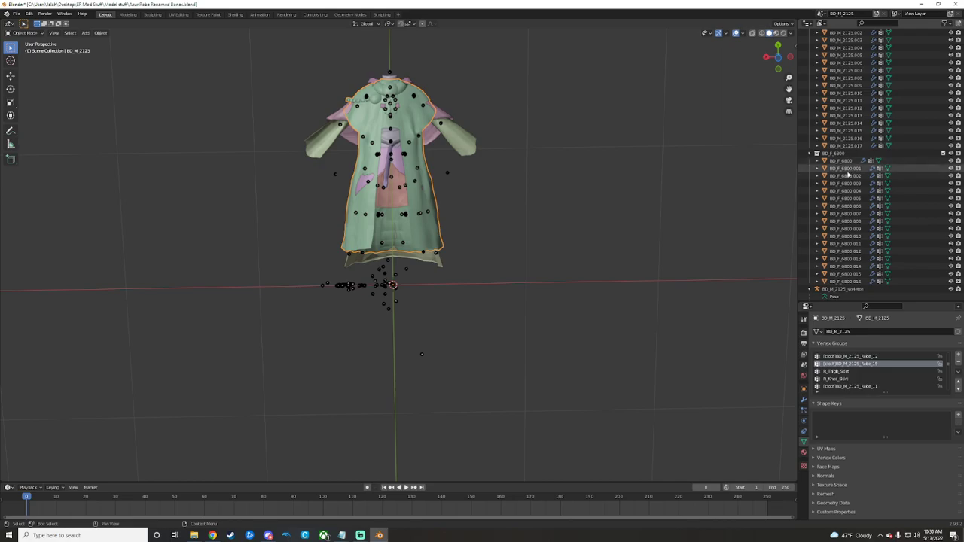
left_click(804, 161)
scroll(820, 166, "down", 3)
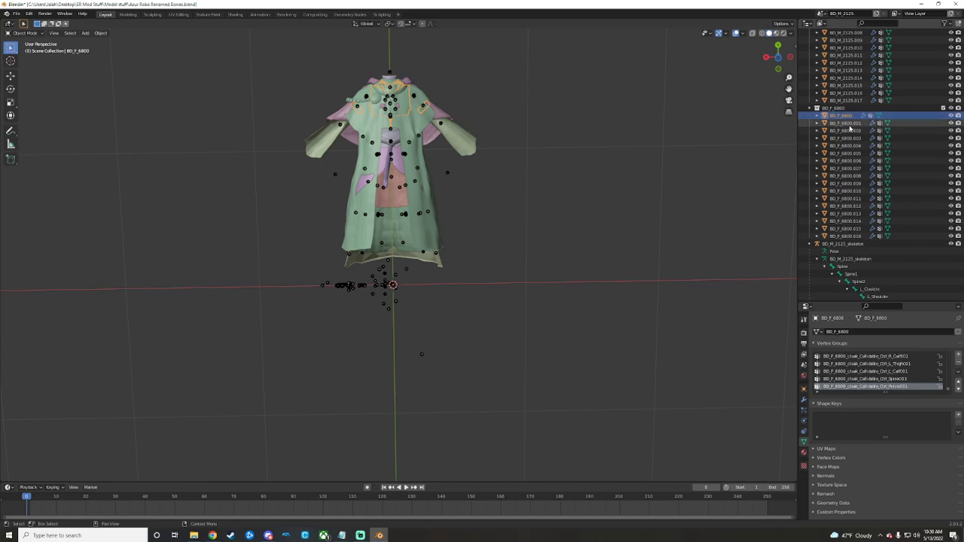
scroll(856, 128, "up", 5)
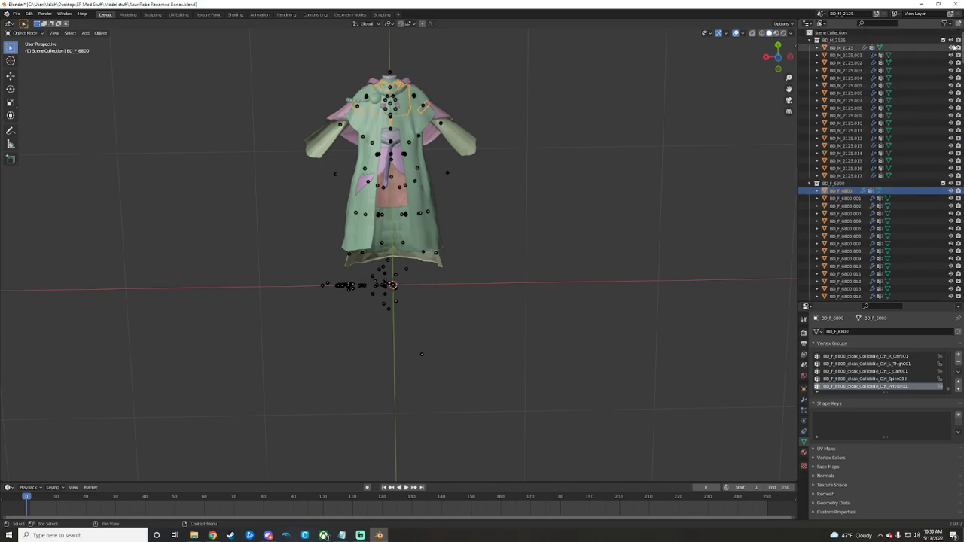
left_click_drag(952, 47, 952, 71)
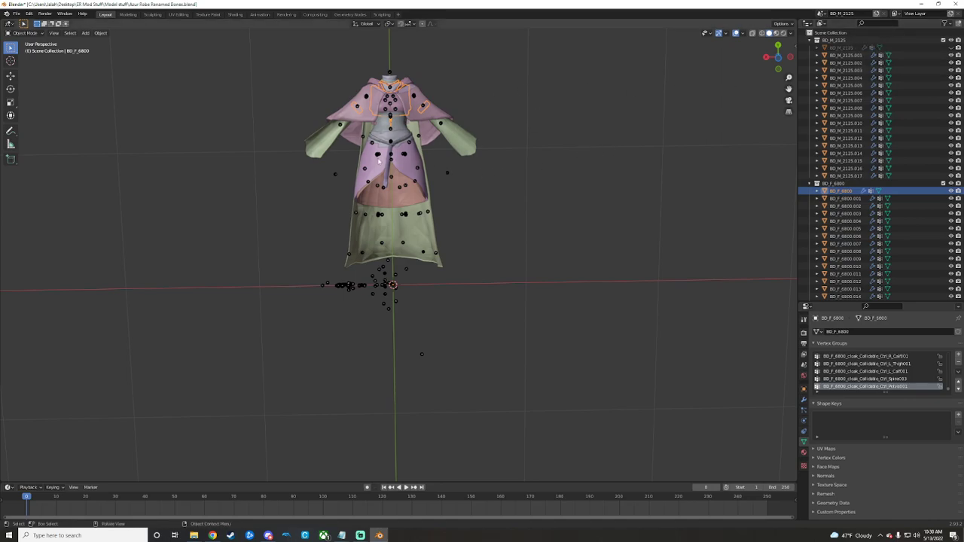
middle_click_drag(566, 204, 517, 207)
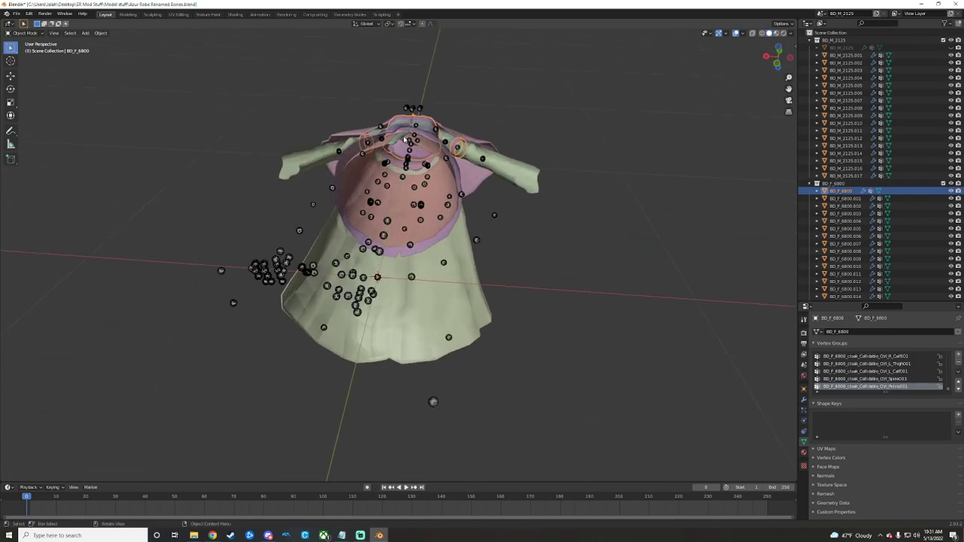
Delete the BD_F_6800.010, BD_F_6800.009 and BD_F_6800.015 pieces from the imported robe
left_click(397, 142)
middle_click_drag(397, 142, 399, 132)
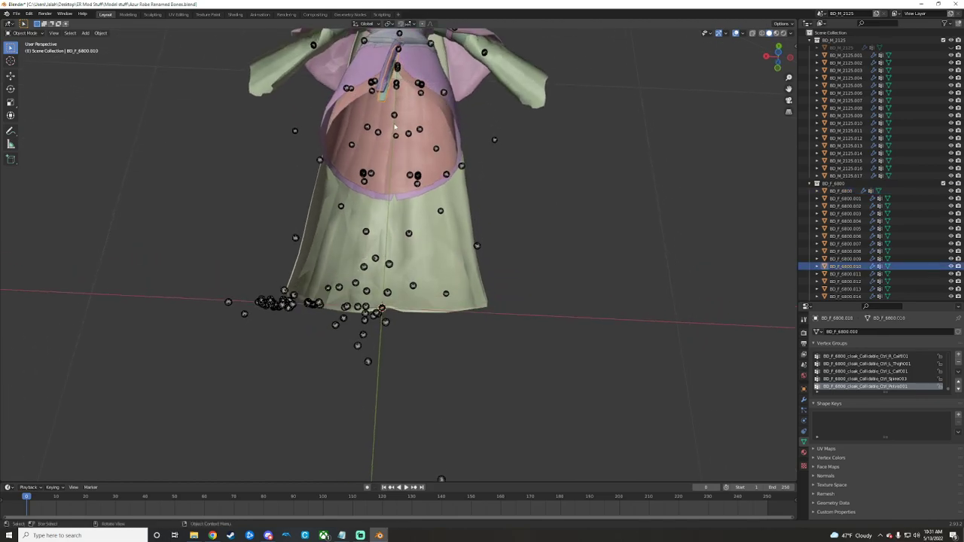
right_click(365, 228)
left_click(363, 227)
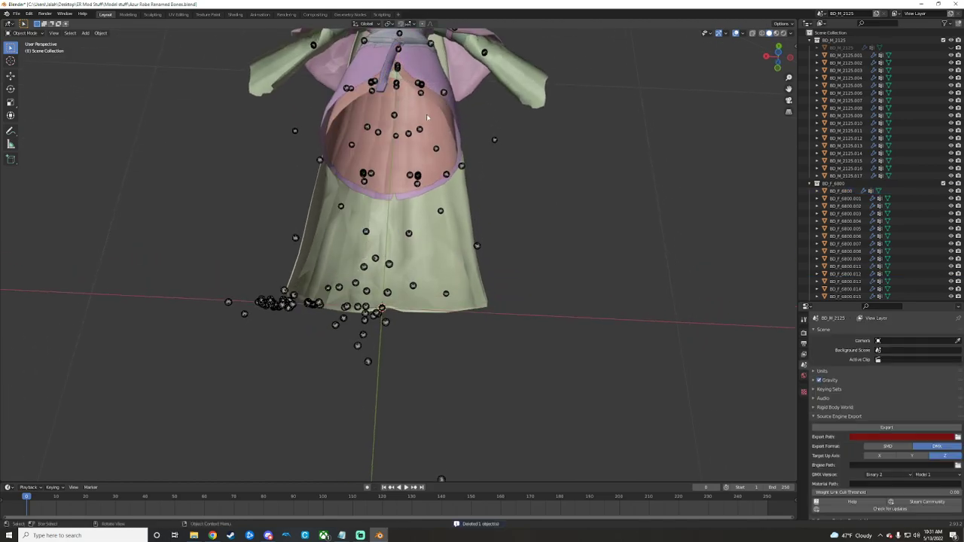
left_click(439, 107)
right_click(416, 159)
left_click(416, 158)
middle_click_drag(416, 158, 465, 150)
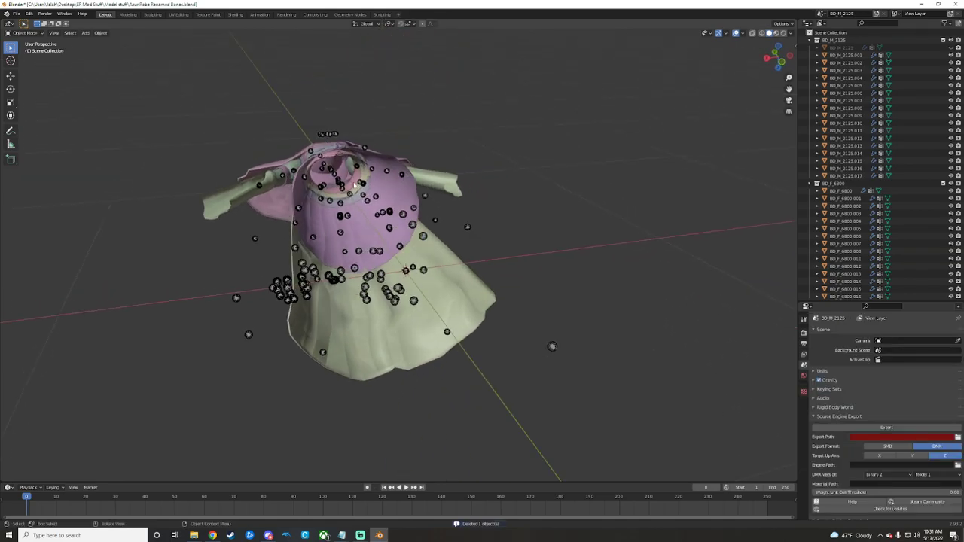
left_click(351, 185)
right_click(351, 184)
left_click(350, 185)
middle_click_drag(349, 185, 382, 190)
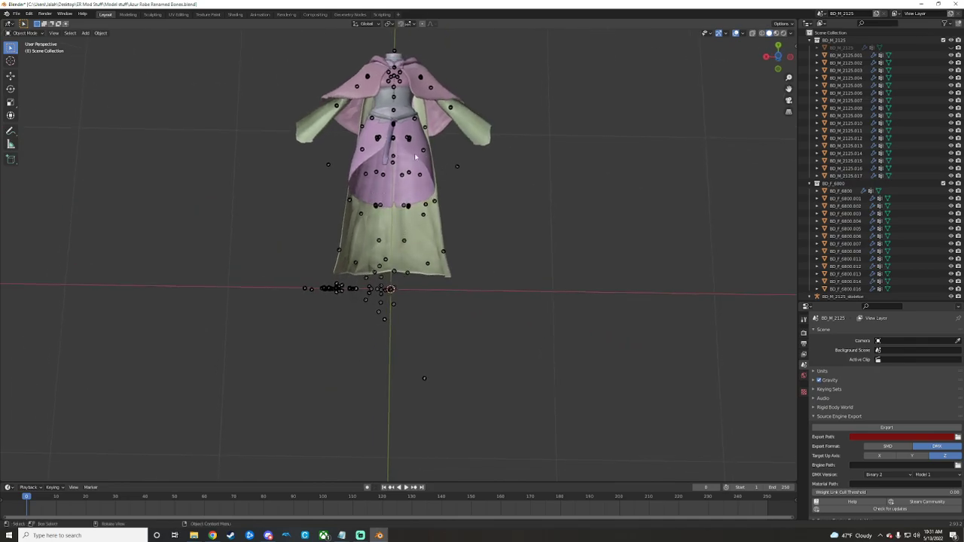